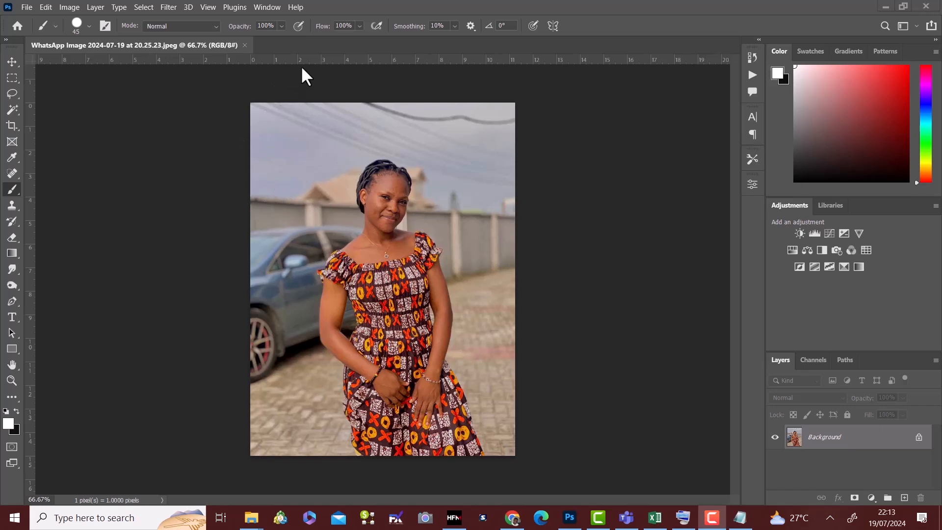
Step: Make sure Preserve Details 2.0 Upscale is enabled in the Technology Previews preferences and confirm the settings
{"action": "left_click", "coordinate": [45, 8]}
{"action": "mouse_move", "coordinate": [102, 490]}
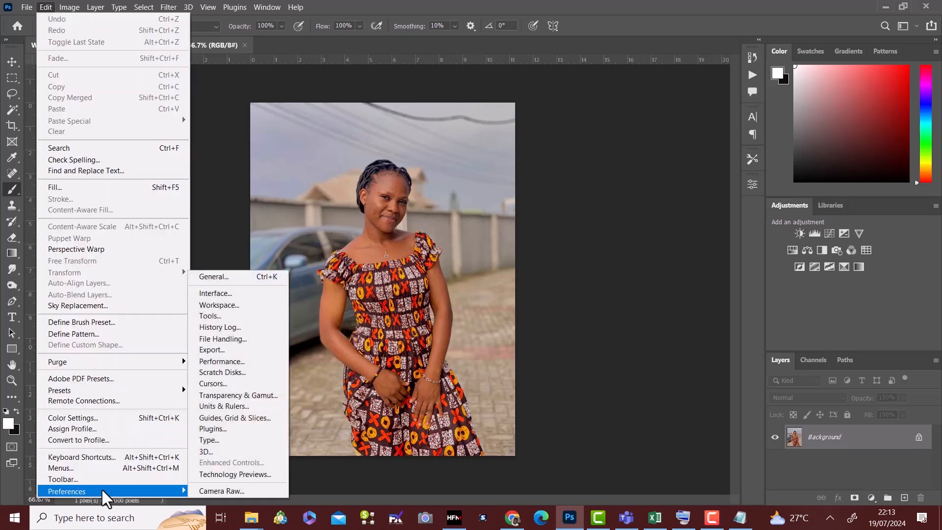
{"action": "left_click", "coordinate": [219, 475]}
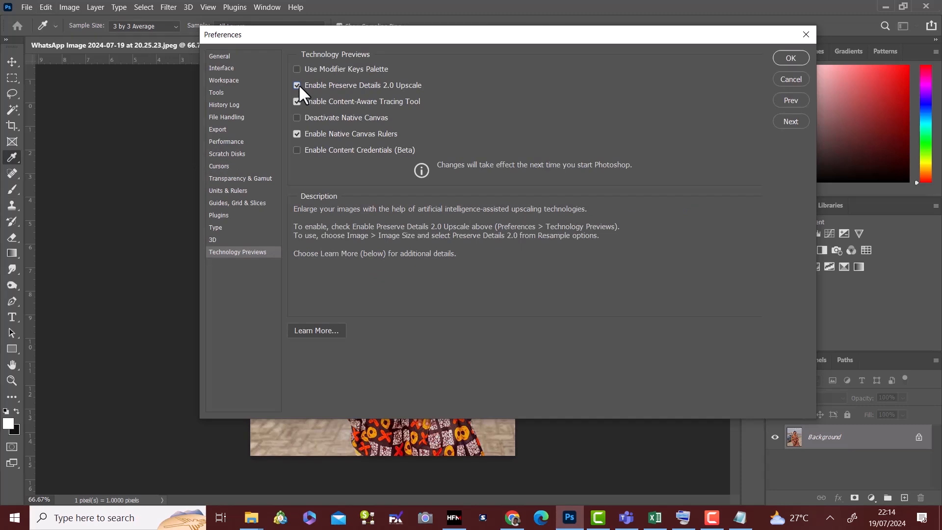
{"action": "left_click", "coordinate": [785, 59]}
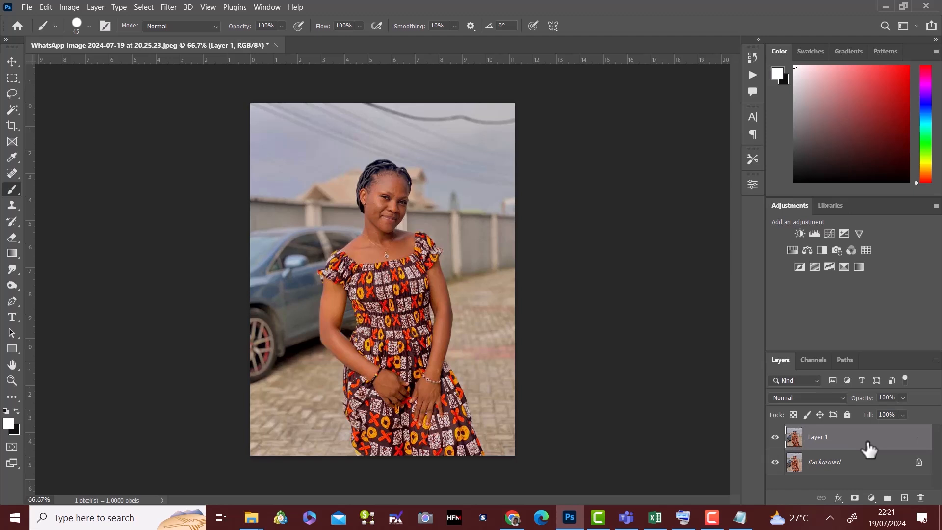
Step: Resample the image to a resolution of 300 pixels/inch using Preserve Details 2.0, with noise reduction set to 87%
{"action": "left_click", "coordinate": [69, 7]}
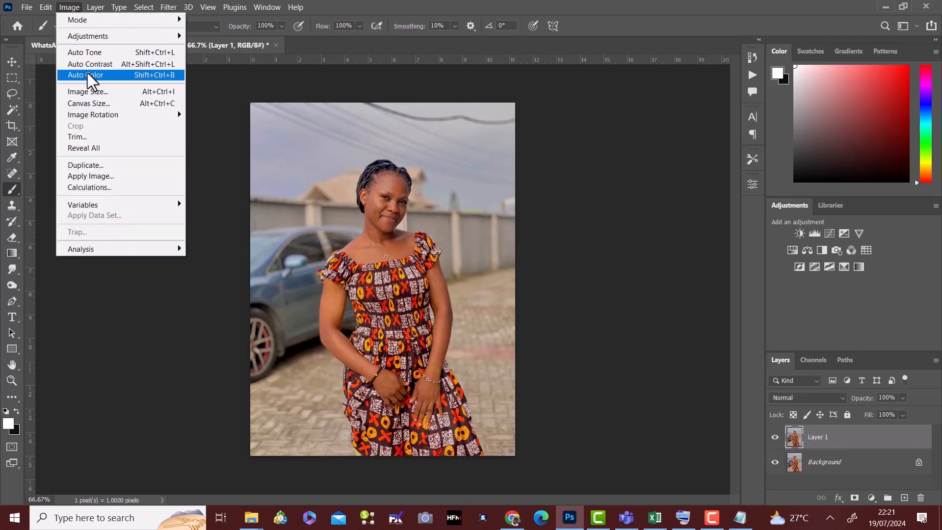
{"action": "left_click", "coordinate": [86, 91]}
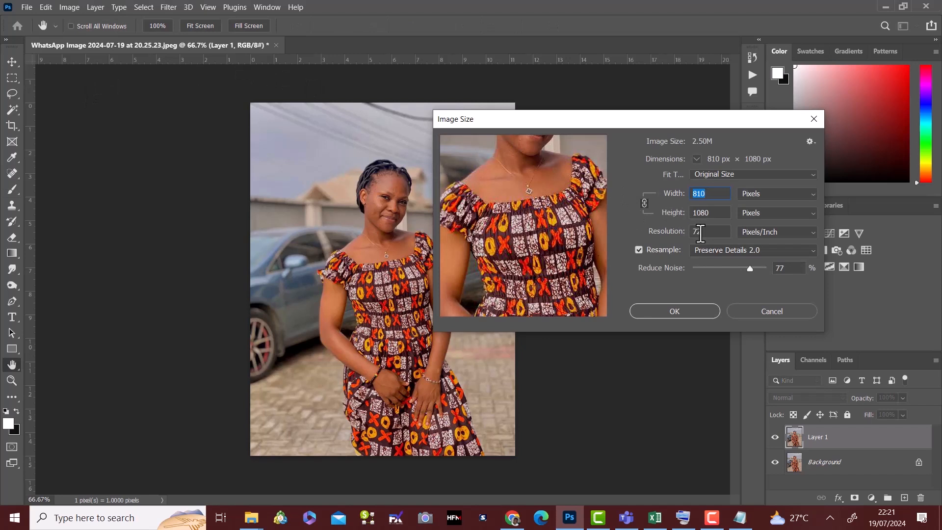
{"action": "left_click", "coordinate": [698, 250]}
{"action": "left_click_drag", "start_coordinate": [674, 241], "coordinate": [932, 113]}
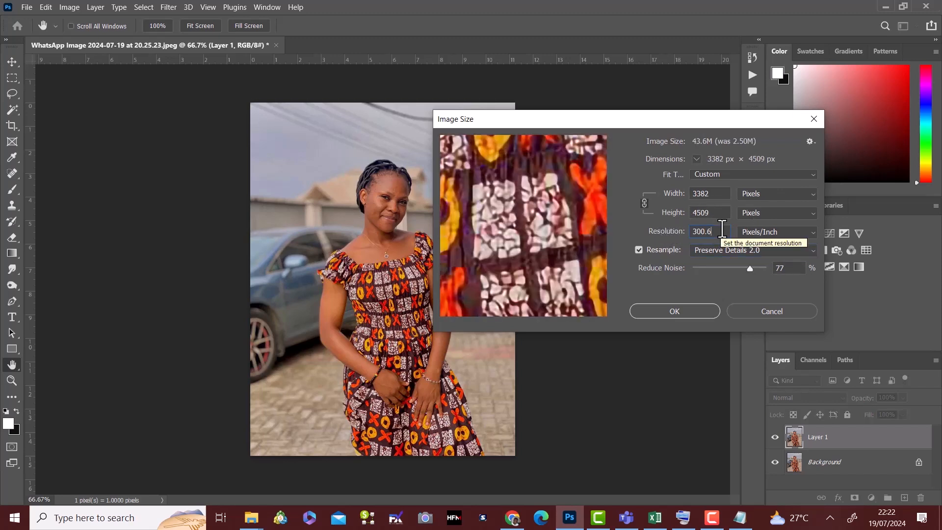
{"action": "key", "text": "BackSpace"}
{"action": "key", "text": "BackSpace"}
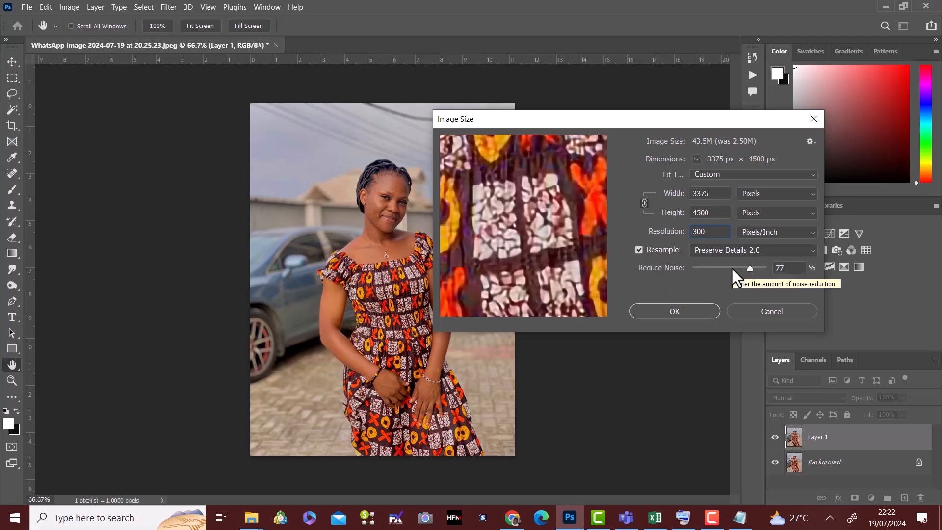
{"action": "left_click_drag", "start_coordinate": [732, 269], "coordinate": [756, 268]}
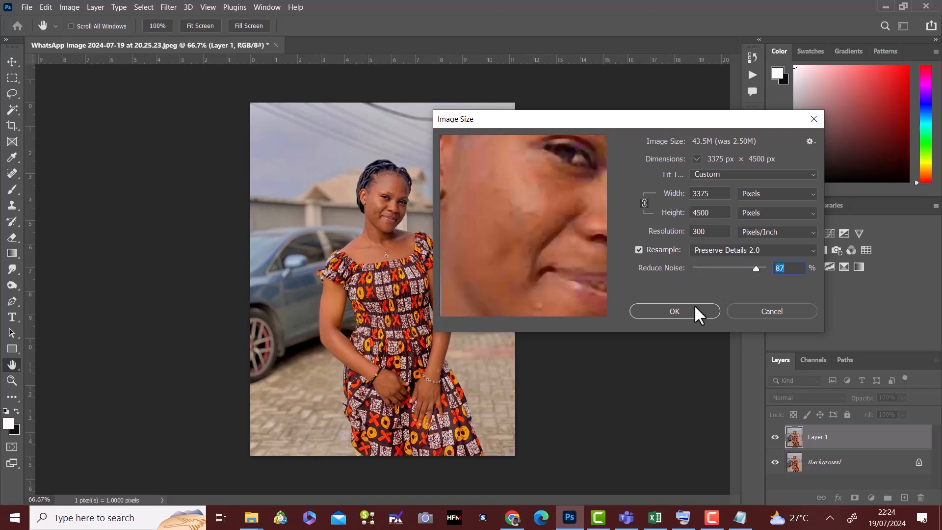
{"action": "left_click", "coordinate": [695, 307]}
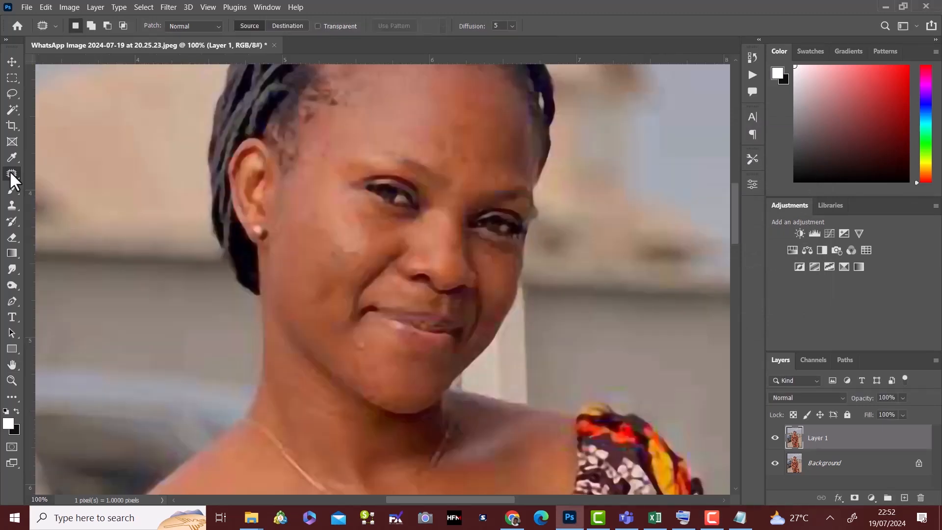
Step: Patch the blemishes on the chin, cheek and forehead of Layer 1 with clean skin and clear the selection
{"action": "left_click_drag", "start_coordinate": [365, 344], "coordinate": [381, 352]}
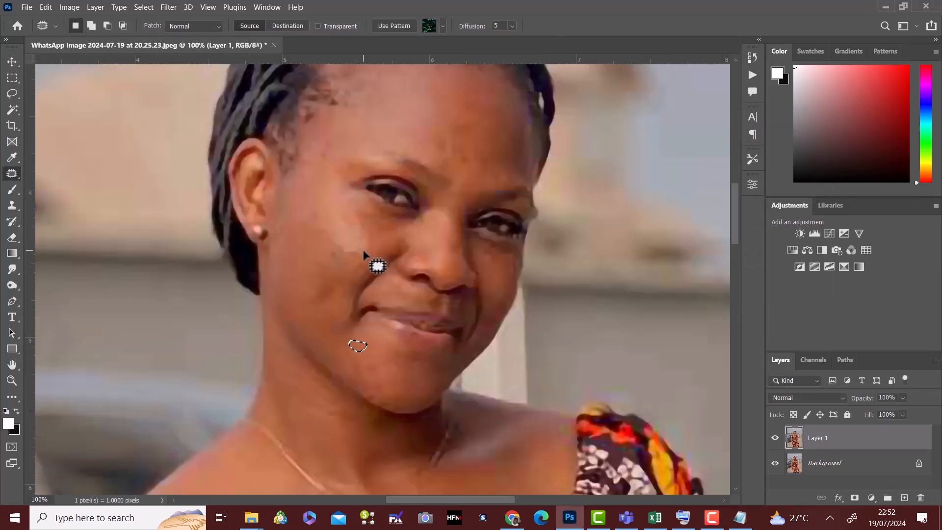
{"action": "mouse_move", "coordinate": [363, 252]}
{"action": "left_mouse_down"}
{"action": "mouse_move", "coordinate": [377, 240]}
{"action": "mouse_move", "coordinate": [312, 249]}
{"action": "mouse_move", "coordinate": [319, 225]}
{"action": "mouse_move", "coordinate": [328, 224]}
{"action": "left_mouse_up"}
{"action": "left_click_drag", "start_coordinate": [471, 155], "coordinate": [471, 156]}
{"action": "key", "text": "ctrl+d"}
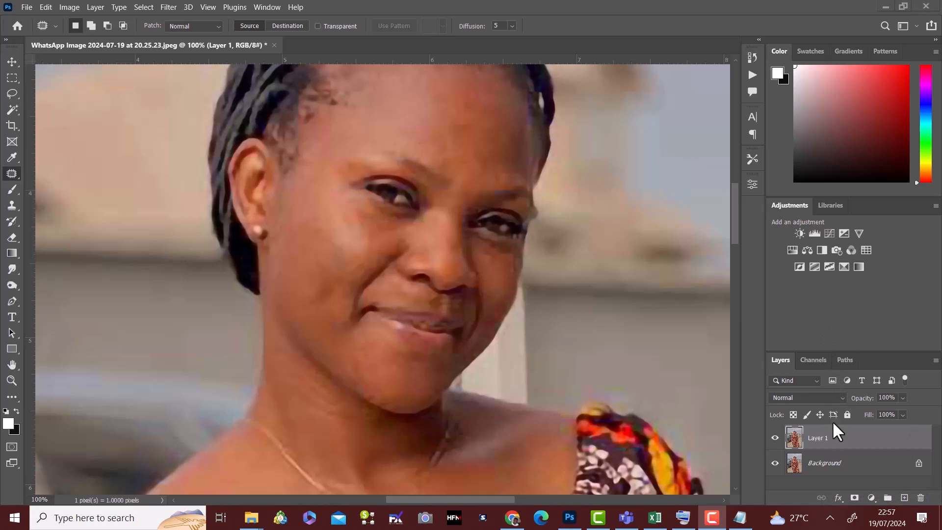
Step: Duplicate the retouched Layer 1 and rename the original below the copy as "Low freq"
{"action": "left_click", "coordinate": [851, 436]}
{"action": "key", "text": "ctrl+j"}
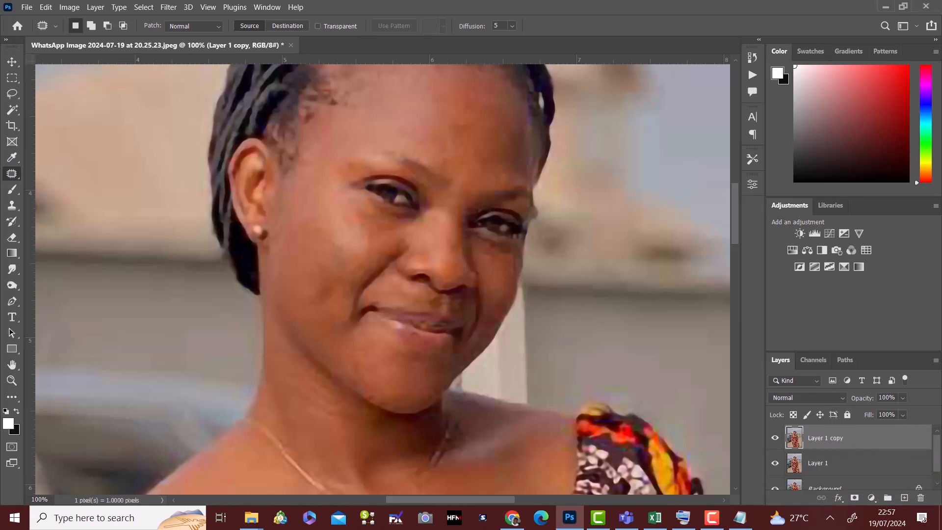
{"action": "double_click", "coordinate": [816, 463]}
{"action": "type", "text": "Low freq"}
{"action": "key", "text": "Return"}
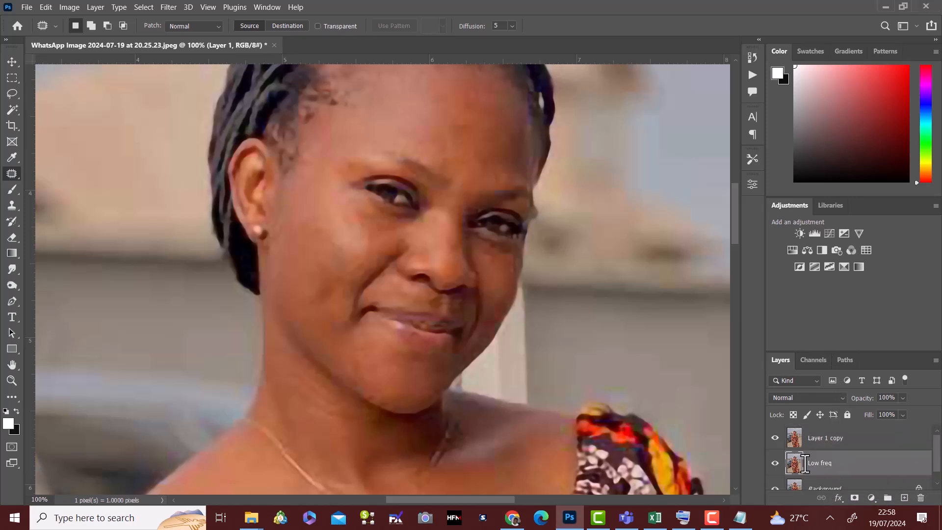
Step: Rename the duplicated layer above Low freq as "high freq"
{"action": "left_click", "coordinate": [827, 442]}
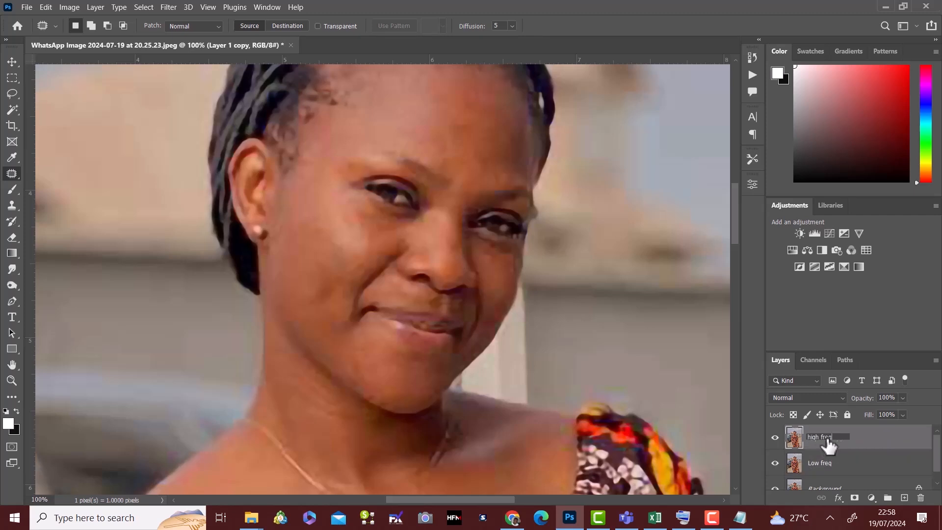
{"action": "double_click", "coordinate": [826, 439]}
{"action": "type", "text": "high freq"}
{"action": "key", "text": "Return"}
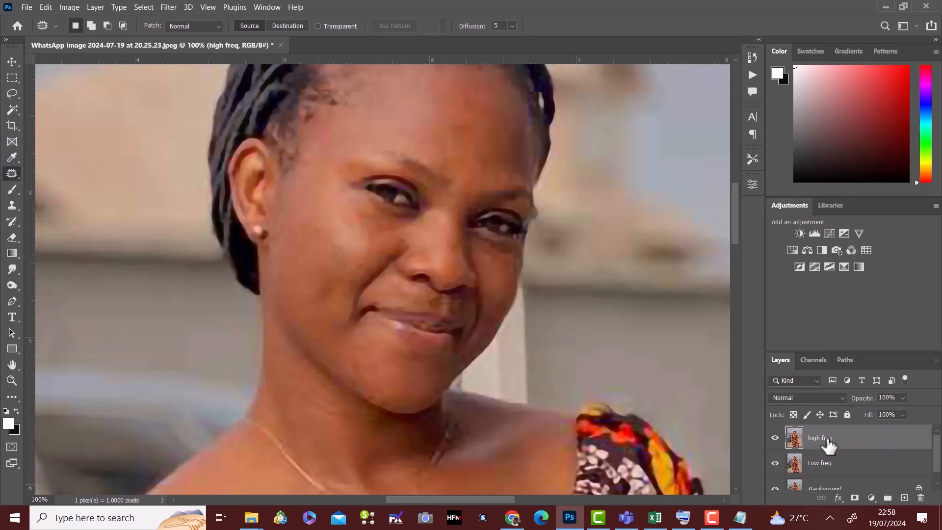
Step: Group the high freq and Low freq layers together and expand the group
{"action": "left_click", "coordinate": [849, 463], "text": "shift"}
{"action": "left_click", "coordinate": [888, 498]}
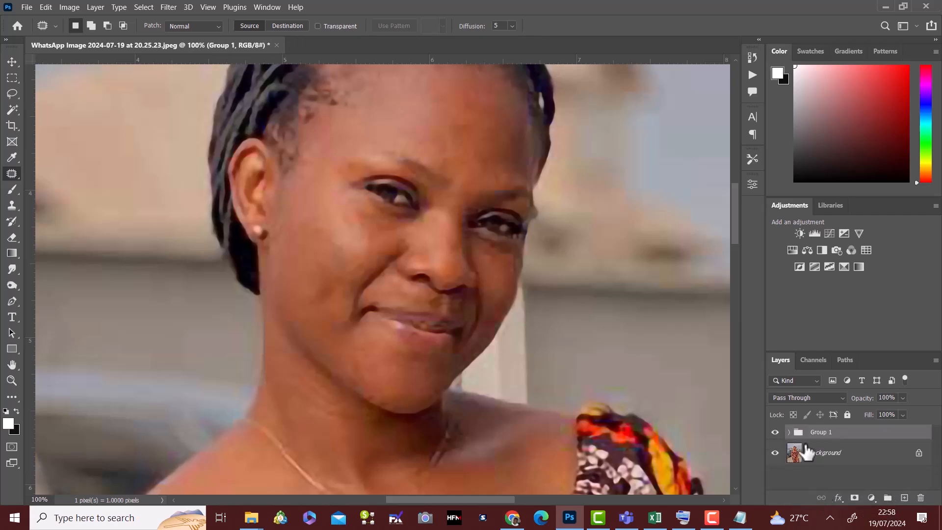
{"action": "left_click", "coordinate": [788, 432]}
Step: Hide the high freq layer and apply a Gaussian Blur with a radius of about 7 pixels to Low freq
{"action": "left_click", "coordinate": [776, 453]}
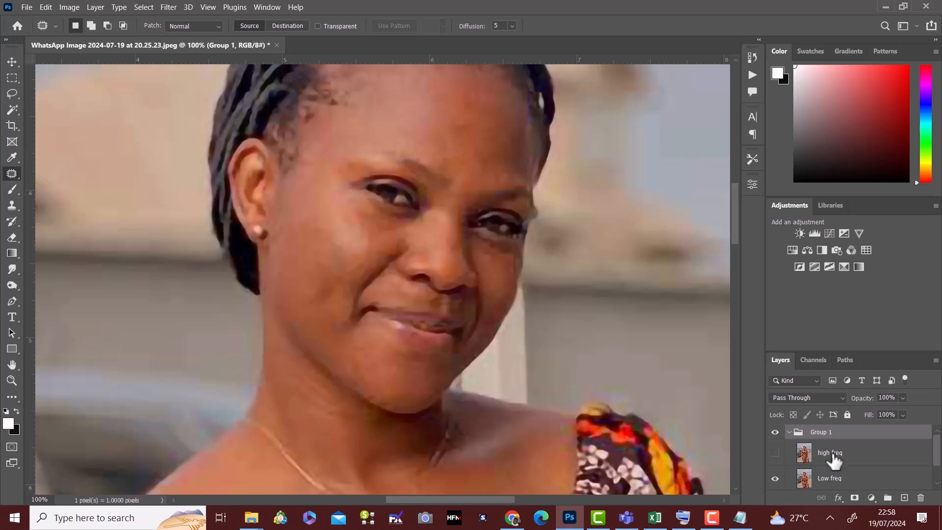
{"action": "left_click", "coordinate": [848, 483]}
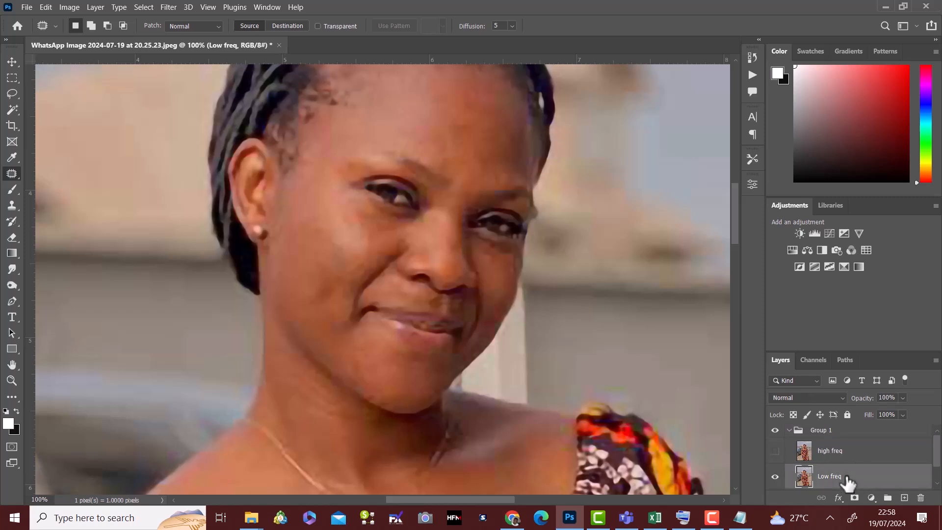
{"action": "left_click", "coordinate": [167, 6]}
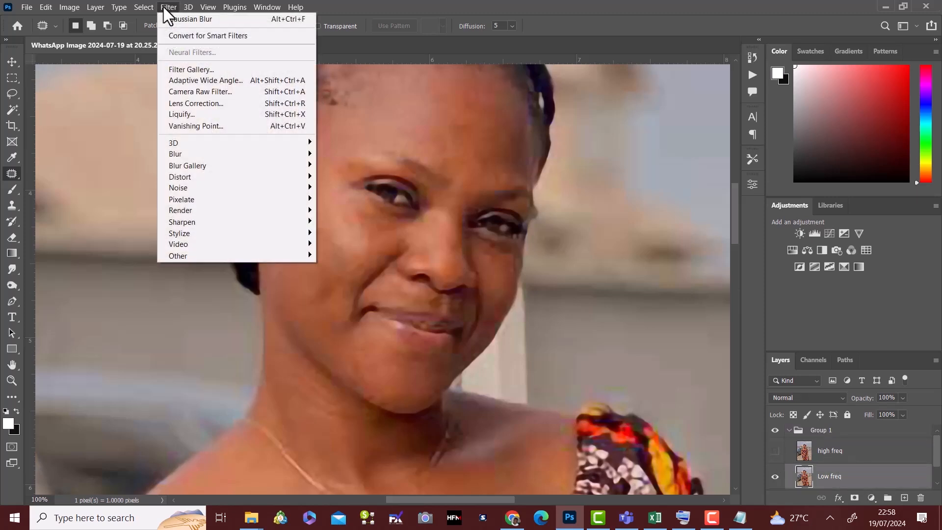
{"action": "mouse_move", "coordinate": [236, 153]}
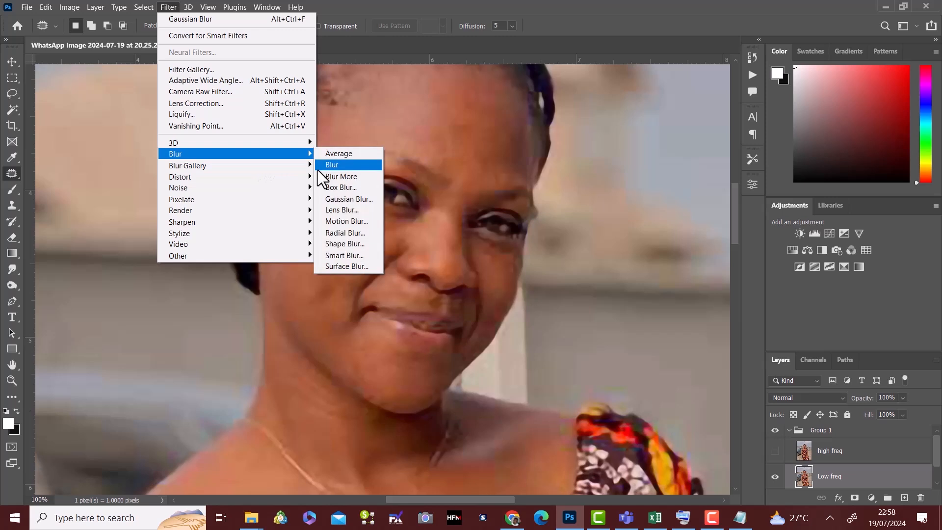
{"action": "left_click", "coordinate": [349, 201]}
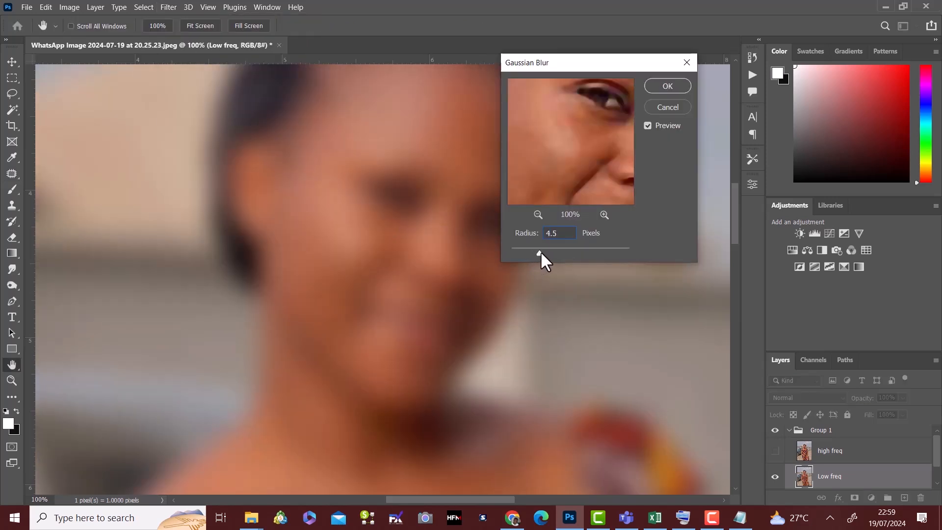
{"action": "left_click_drag", "start_coordinate": [550, 251], "coordinate": [550, 250]}
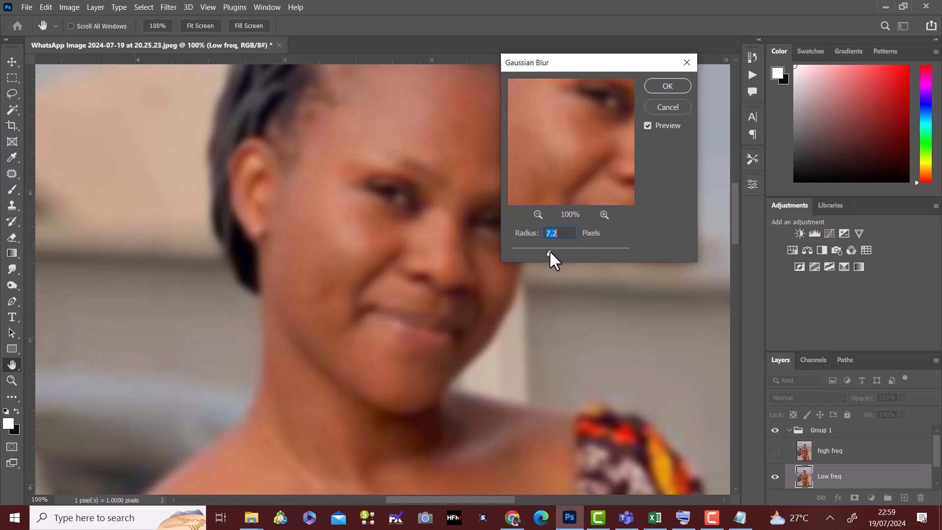
{"action": "left_click_drag", "start_coordinate": [553, 251], "coordinate": [553, 253]}
{"action": "left_click", "coordinate": [676, 87]}
{"action": "key", "text": "j"}
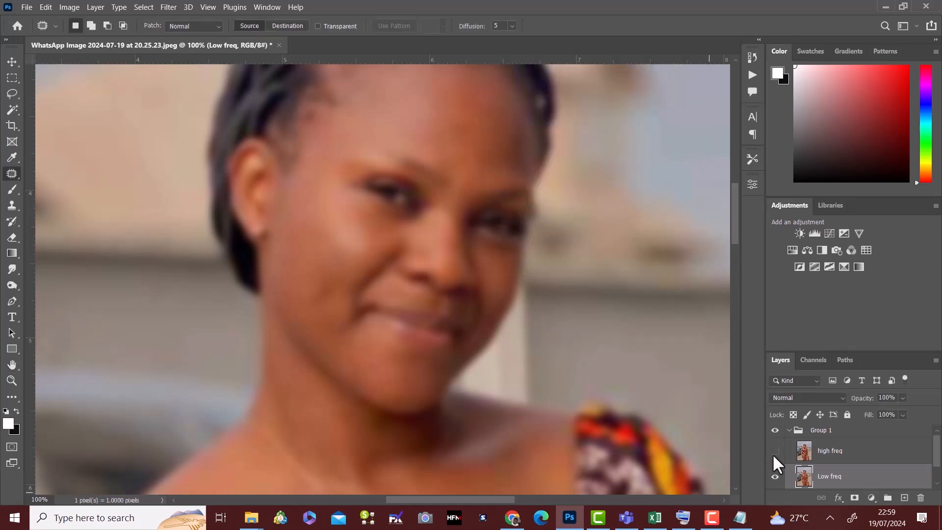
Step: On the unhidden high freq layer, apply the Low freq layer with Subtract, scale 2 and offset 128, and set its blend mode to Linear Light
{"action": "left_click", "coordinate": [775, 451]}
{"action": "left_click", "coordinate": [829, 450]}
{"action": "left_click", "coordinate": [69, 6]}
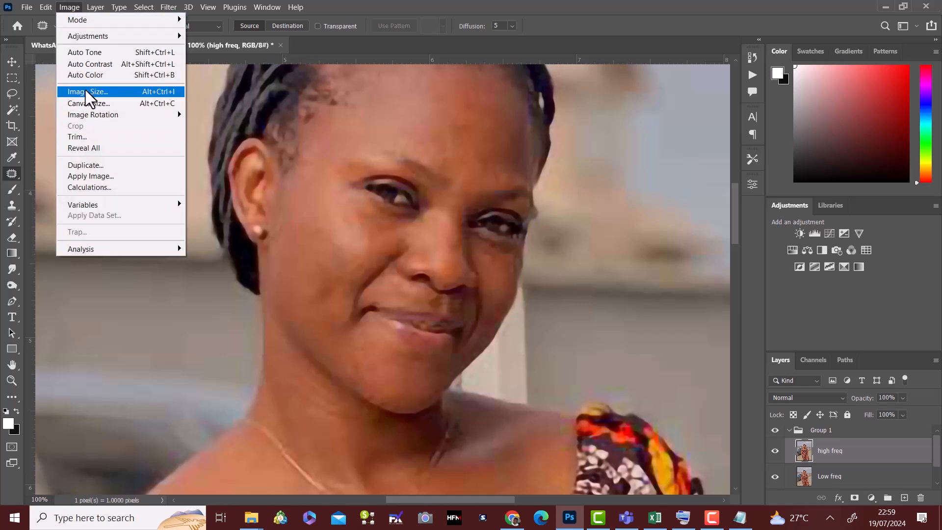
{"action": "left_click", "coordinate": [91, 176]}
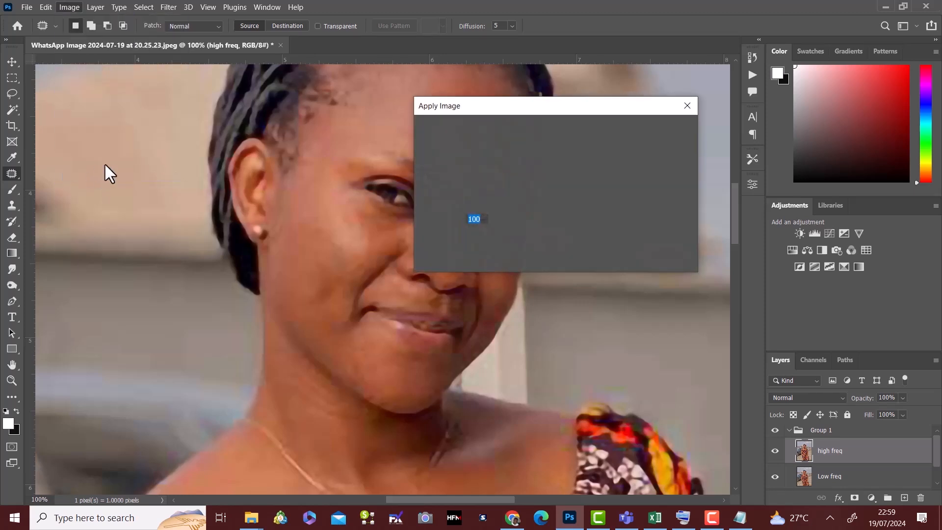
{"action": "left_click", "coordinate": [510, 146]}
{"action": "left_click", "coordinate": [509, 190]}
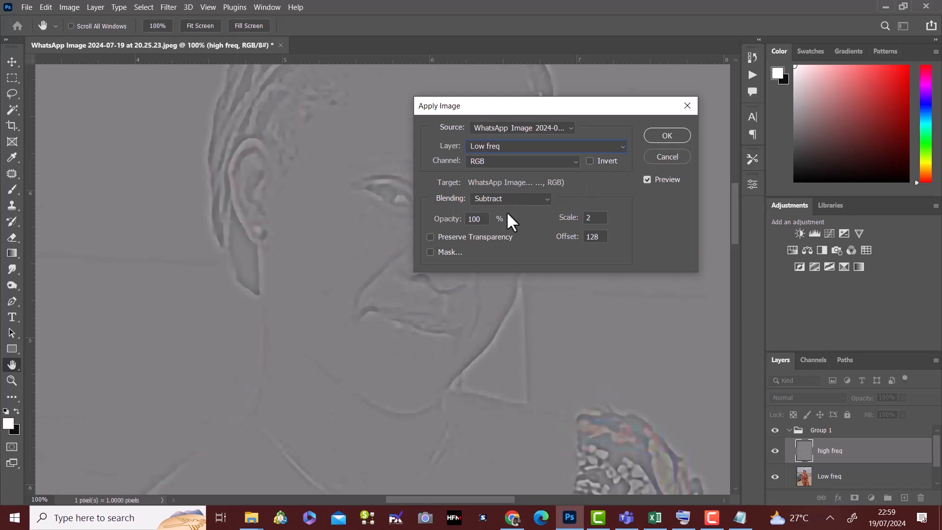
{"action": "left_click", "coordinate": [659, 131]}
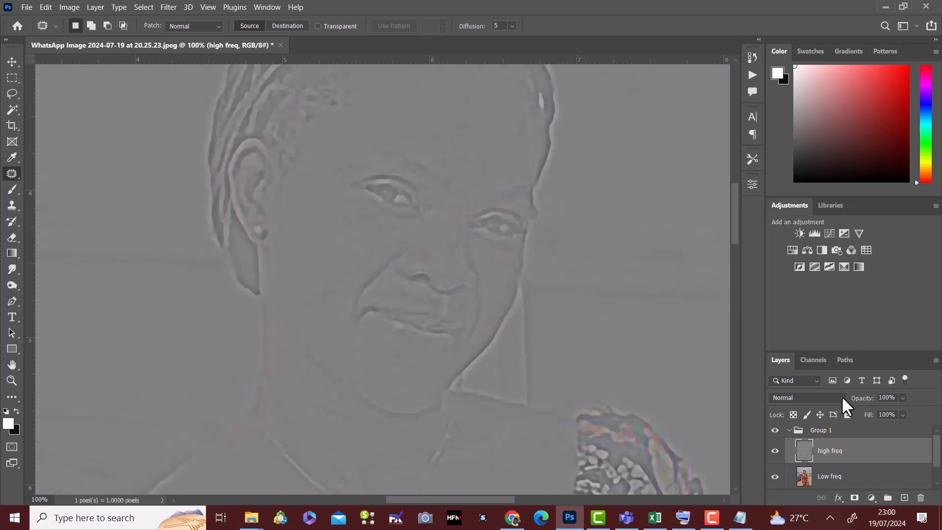
{"action": "left_click", "coordinate": [841, 395]}
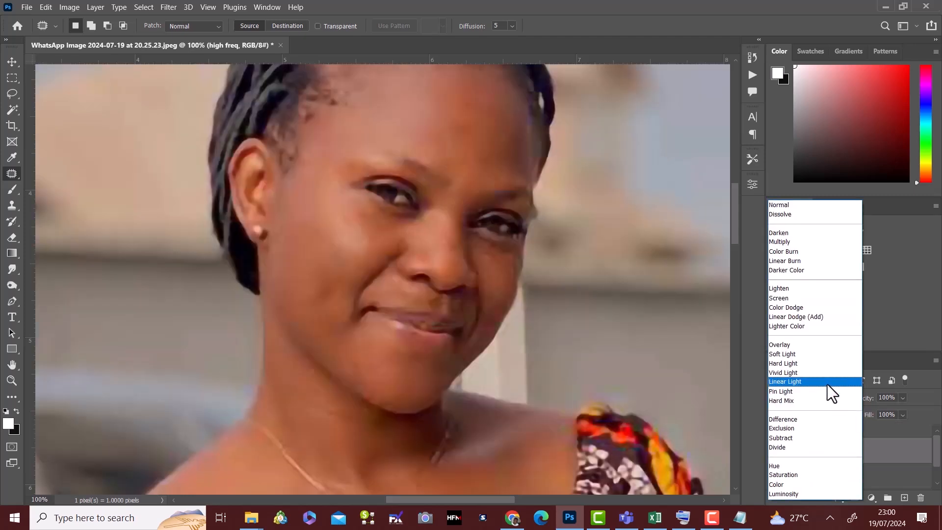
{"action": "left_click", "coordinate": [828, 383]}
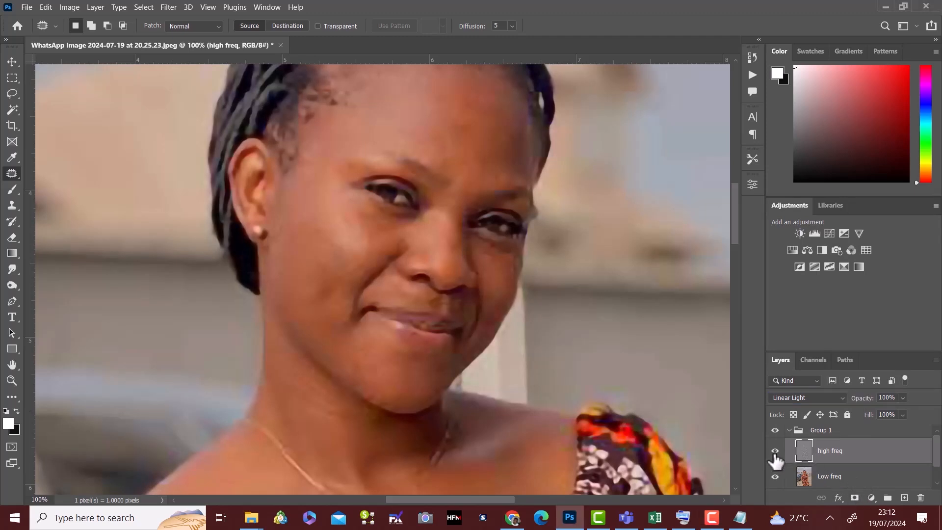
Step: Hide the high freq layer and choose the Mixer Brush tool for smoothing the Low freq layer
{"action": "left_click", "coordinate": [776, 453]}
{"action": "left_click", "coordinate": [837, 481]}
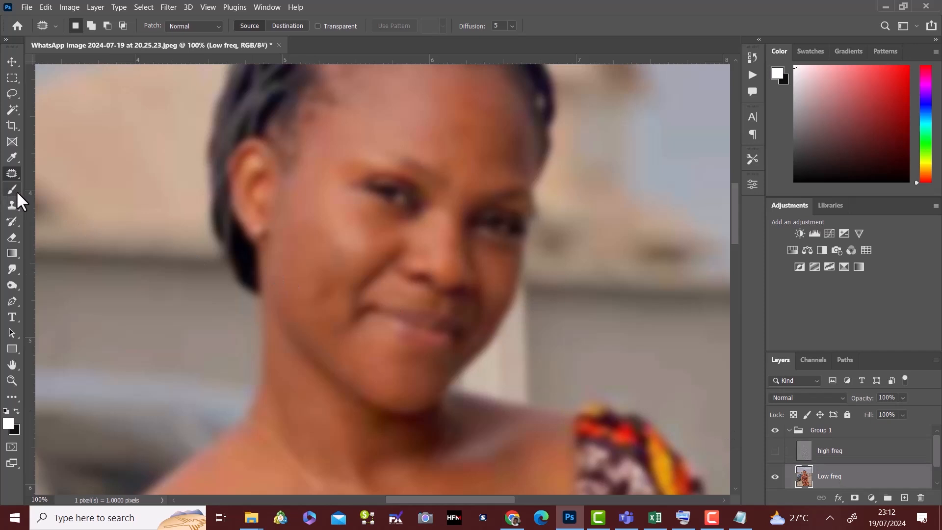
{"action": "left_click", "coordinate": [16, 191]}
{"action": "left_click", "coordinate": [57, 220]}
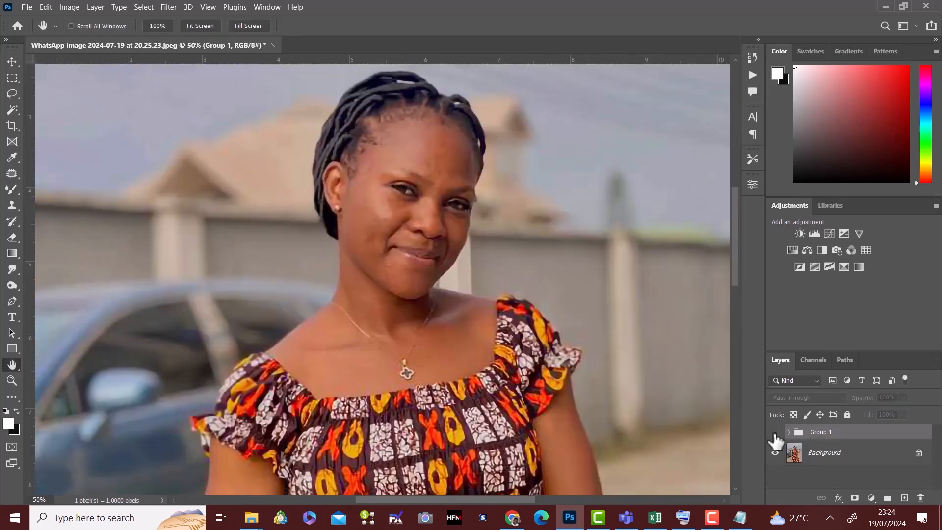
Step: Compare the portrait before and after retouching by toggling the visibility of the frequency separation group
{"action": "left_click", "coordinate": [776, 435]}
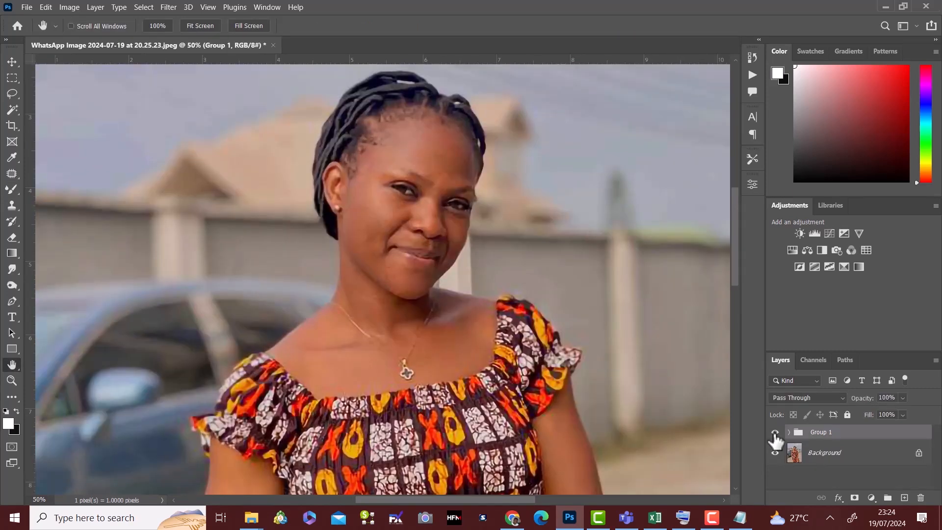
{"action": "left_click", "coordinate": [775, 432]}
{"action": "left_click", "coordinate": [775, 433]}
{"action": "left_click", "coordinate": [775, 432]}
Step: Select the Low freq layer inside Group 1 and draw a lasso selection with 15 px feather around the forehead
{"action": "left_click", "coordinate": [789, 433]}
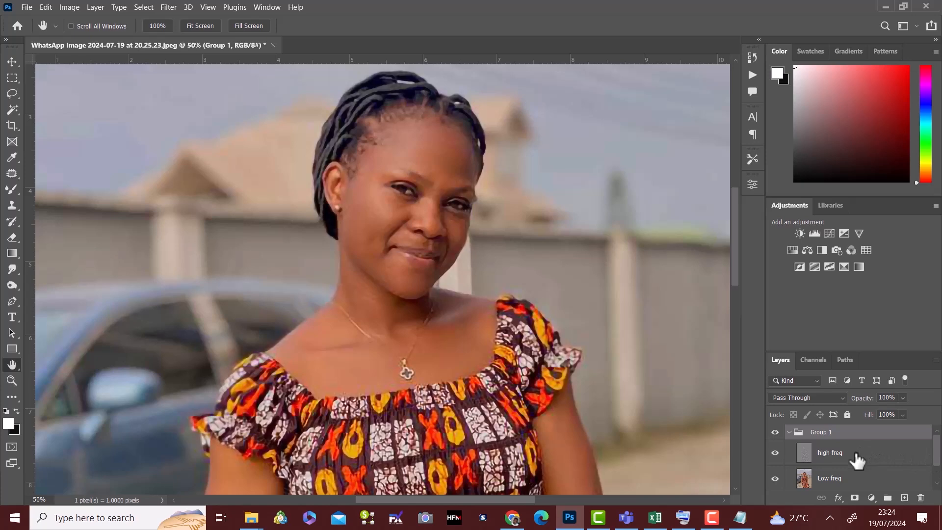
{"action": "left_click", "coordinate": [854, 479]}
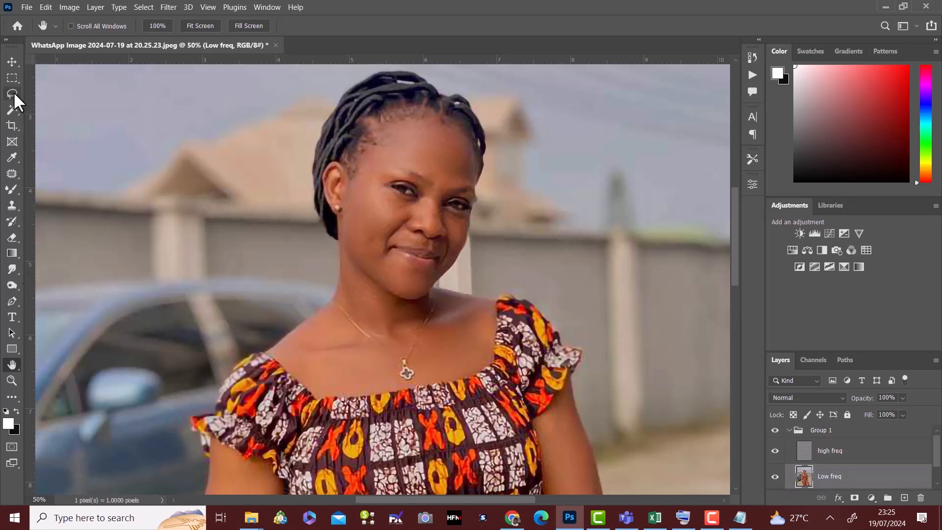
{"action": "left_click", "coordinate": [12, 93]}
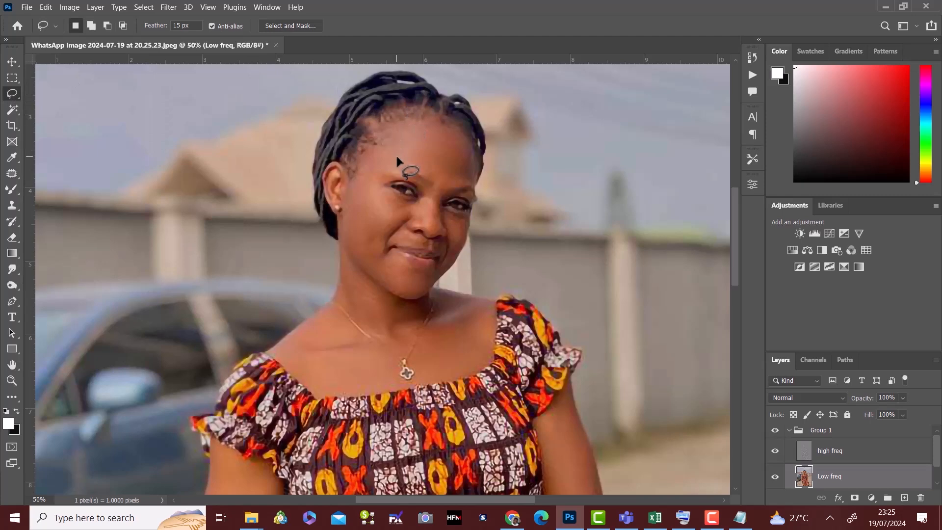
{"action": "mouse_move", "coordinate": [394, 156]}
{"action": "left_mouse_down"}
{"action": "mouse_move", "coordinate": [406, 128]}
{"action": "mouse_move", "coordinate": [453, 132]}
{"action": "mouse_move", "coordinate": [472, 154]}
{"action": "mouse_move", "coordinate": [471, 177]}
{"action": "mouse_move", "coordinate": [395, 156]}
{"action": "left_mouse_up"}
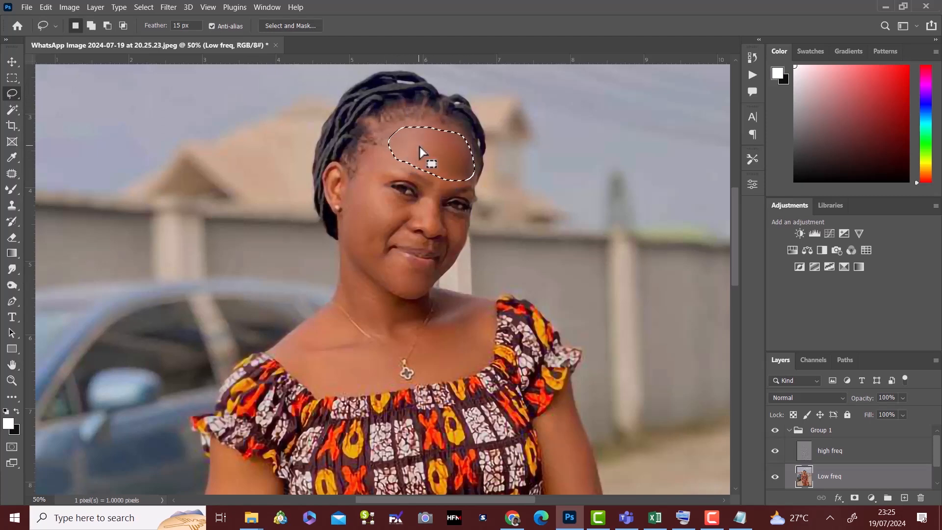
Step: Apply a Gaussian Blur with a radius of about 18 pixels to the selected forehead
{"action": "left_click", "coordinate": [169, 8]}
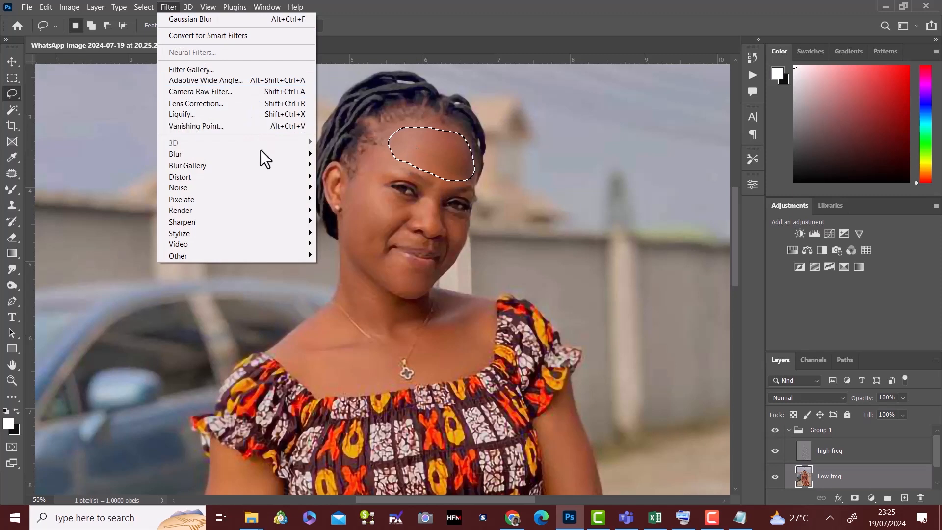
{"action": "mouse_move", "coordinate": [259, 155]}
{"action": "left_click", "coordinate": [336, 199]}
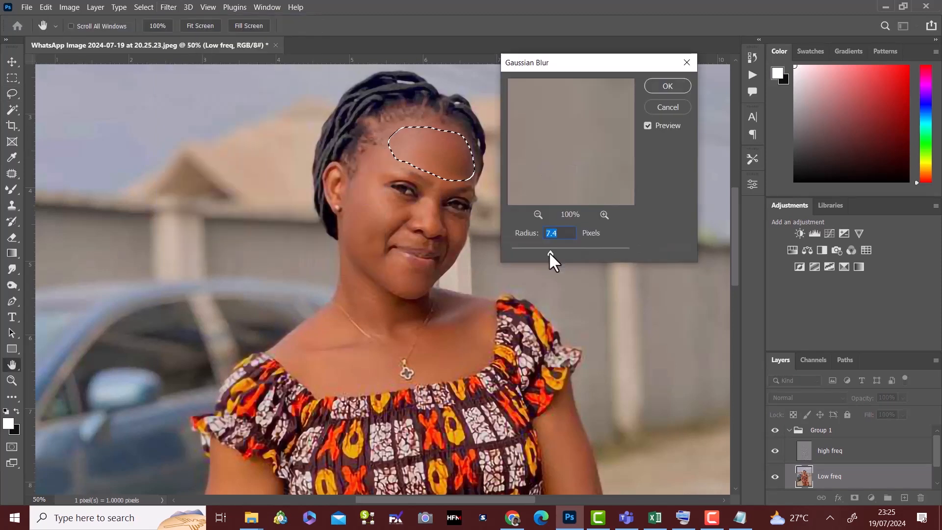
{"action": "left_click", "coordinate": [549, 252]}
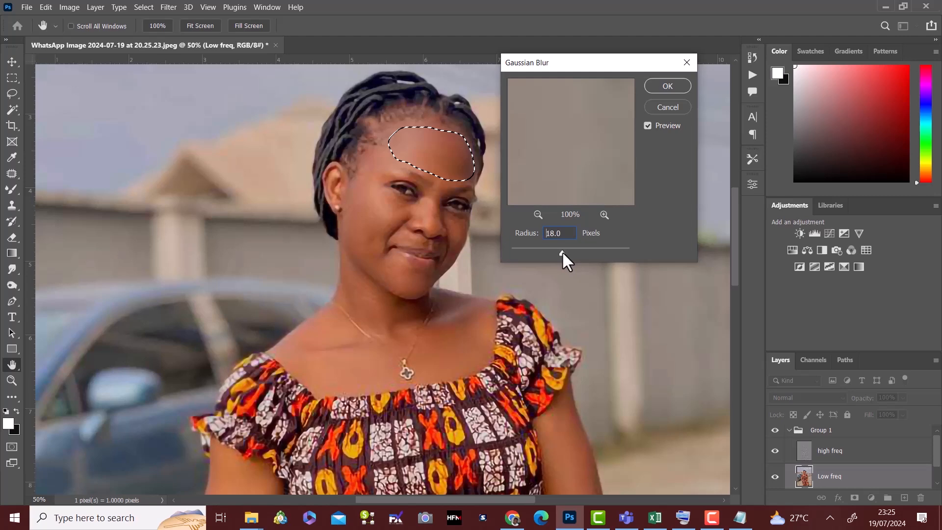
{"action": "left_click_drag", "start_coordinate": [563, 251], "coordinate": [564, 252]}
{"action": "left_click", "coordinate": [668, 87]}
Step: Lasso the temple and cheek areas on the ear side of the face and repeat the Gaussian Blur on each
{"action": "key", "text": "l"}
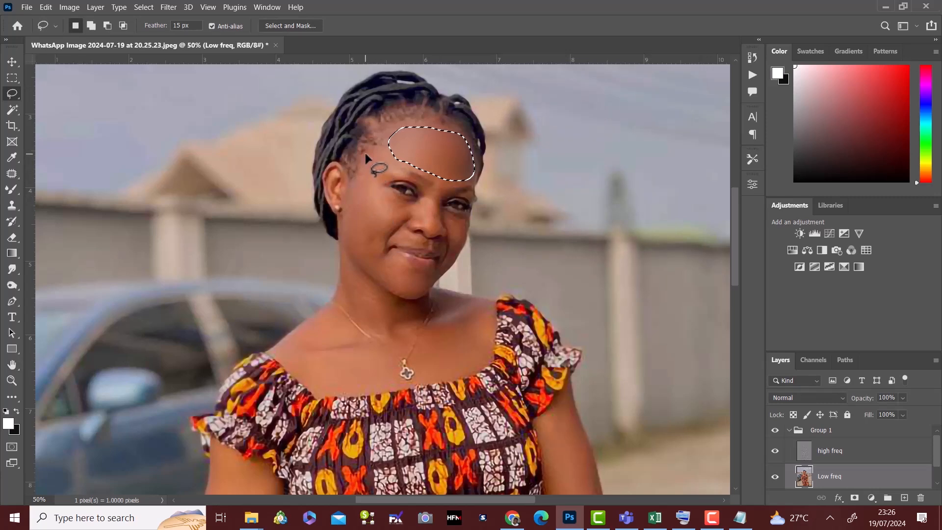
{"action": "left_click_drag", "start_coordinate": [367, 156], "coordinate": [378, 172]}
{"action": "mouse_move", "coordinate": [365, 238]}
{"action": "left_mouse_down"}
{"action": "mouse_move", "coordinate": [351, 216]}
{"action": "mouse_move", "coordinate": [380, 162]}
{"action": "mouse_move", "coordinate": [368, 154]}
{"action": "left_mouse_up"}
{"action": "right_click", "coordinate": [366, 208]}
{"action": "left_click", "coordinate": [401, 392]}
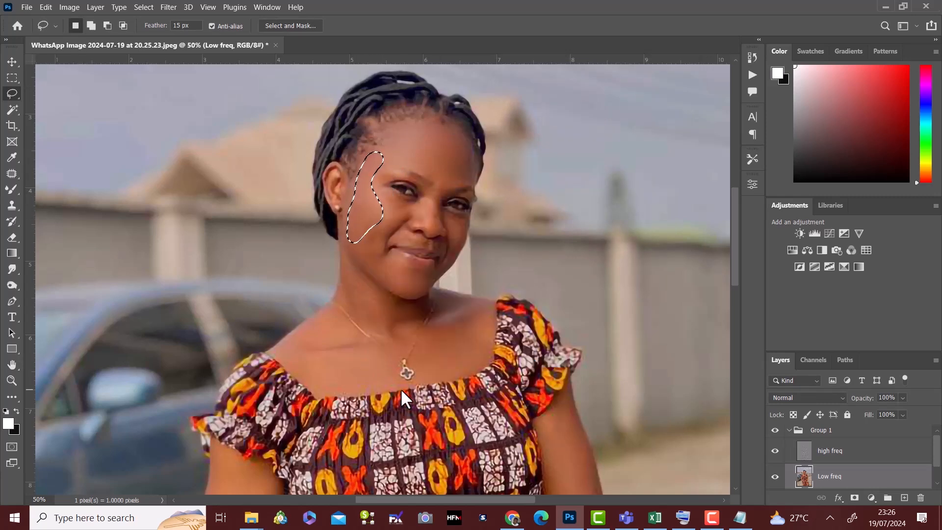
{"action": "mouse_move", "coordinate": [380, 191]}
{"action": "left_mouse_down"}
{"action": "mouse_move", "coordinate": [409, 211]}
{"action": "mouse_move", "coordinate": [383, 237]}
{"action": "mouse_move", "coordinate": [385, 212]}
{"action": "mouse_move", "coordinate": [366, 268]}
{"action": "mouse_move", "coordinate": [382, 281]}
{"action": "mouse_move", "coordinate": [378, 237]}
{"action": "mouse_move", "coordinate": [388, 276]}
{"action": "mouse_move", "coordinate": [407, 296]}
{"action": "mouse_move", "coordinate": [434, 280]}
{"action": "mouse_move", "coordinate": [392, 268]}
{"action": "left_mouse_up"}
{"action": "right_click", "coordinate": [395, 209]}
{"action": "left_click", "coordinate": [437, 393]}
Step: Lasso the jaw, the chin and the cheek opposite the visible ear, repeating the Gaussian Blur on each area
{"action": "right_click", "coordinate": [362, 259]}
{"action": "left_click", "coordinate": [406, 442]}
{"action": "right_click", "coordinate": [391, 302]}
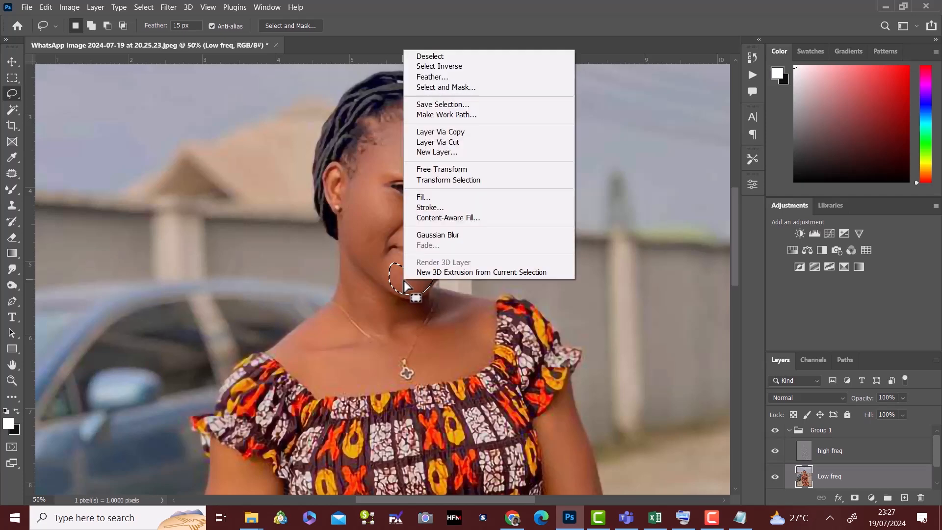
{"action": "left_click", "coordinate": [439, 230]}
{"action": "mouse_move", "coordinate": [445, 216]}
{"action": "left_mouse_down"}
{"action": "mouse_move", "coordinate": [466, 236]}
{"action": "mouse_move", "coordinate": [469, 265]}
{"action": "mouse_move", "coordinate": [449, 275]}
{"action": "mouse_move", "coordinate": [448, 219]}
{"action": "left_mouse_up"}
{"action": "right_click", "coordinate": [460, 233]}
{"action": "left_click", "coordinate": [499, 410]}
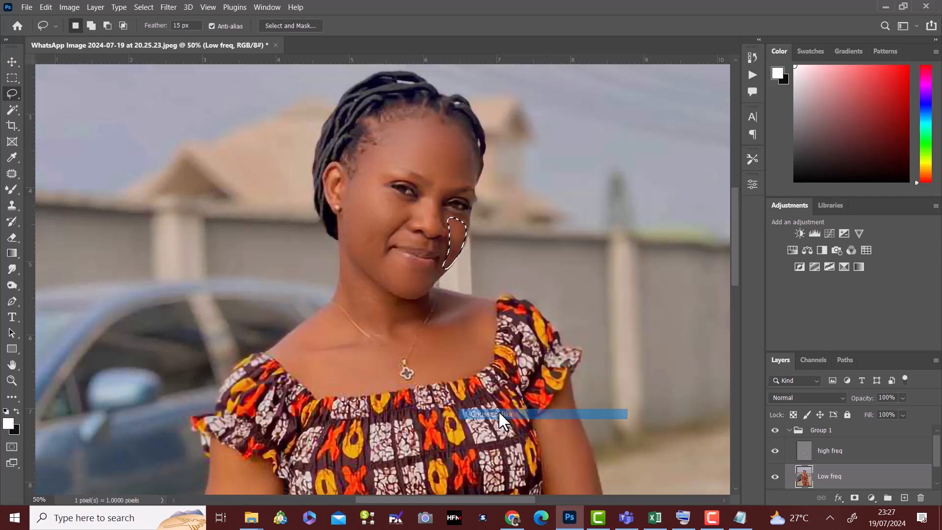
Step: Lasso the side and the middle of the neck and repeat the Gaussian Blur on both areas
{"action": "mouse_move", "coordinate": [342, 261]}
{"action": "left_mouse_down"}
{"action": "mouse_move", "coordinate": [352, 317]}
{"action": "mouse_move", "coordinate": [387, 331]}
{"action": "mouse_move", "coordinate": [374, 290]}
{"action": "mouse_move", "coordinate": [348, 260]}
{"action": "left_mouse_up"}
{"action": "right_click", "coordinate": [357, 287]}
{"action": "left_click", "coordinate": [413, 243]}
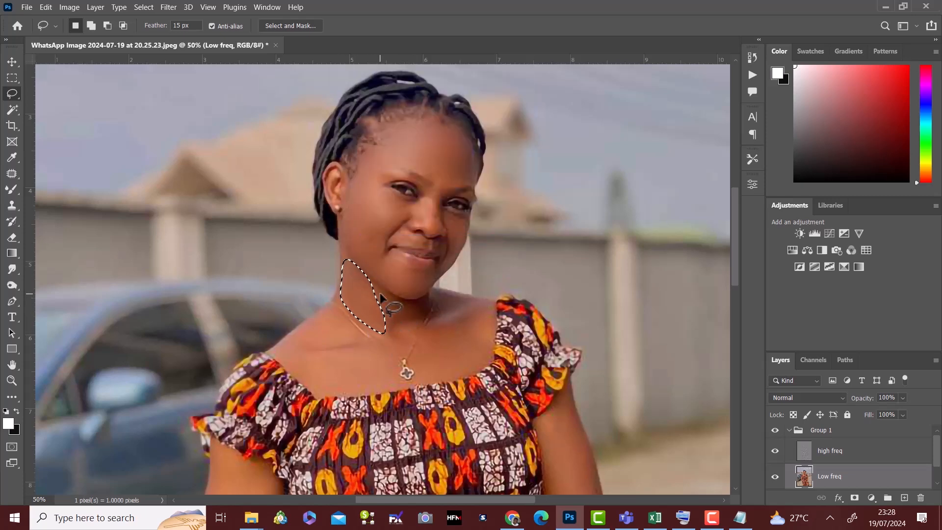
{"action": "mouse_move", "coordinate": [381, 294]}
{"action": "left_mouse_down"}
{"action": "mouse_move", "coordinate": [399, 324]}
{"action": "mouse_move", "coordinate": [415, 302]}
{"action": "mouse_move", "coordinate": [384, 295]}
{"action": "left_mouse_up"}
{"action": "right_click", "coordinate": [395, 312]}
{"action": "left_click", "coordinate": [441, 267]}
Step: Lasso the shoulder area farther from the car and the chest beside the pendant, repeating the Gaussian Blur on each
{"action": "mouse_move", "coordinate": [435, 314]}
{"action": "left_mouse_down"}
{"action": "mouse_move", "coordinate": [446, 291]}
{"action": "mouse_move", "coordinate": [484, 314]}
{"action": "left_mouse_up"}
{"action": "right_click", "coordinate": [386, 311]}
{"action": "left_click", "coordinate": [479, 258]}
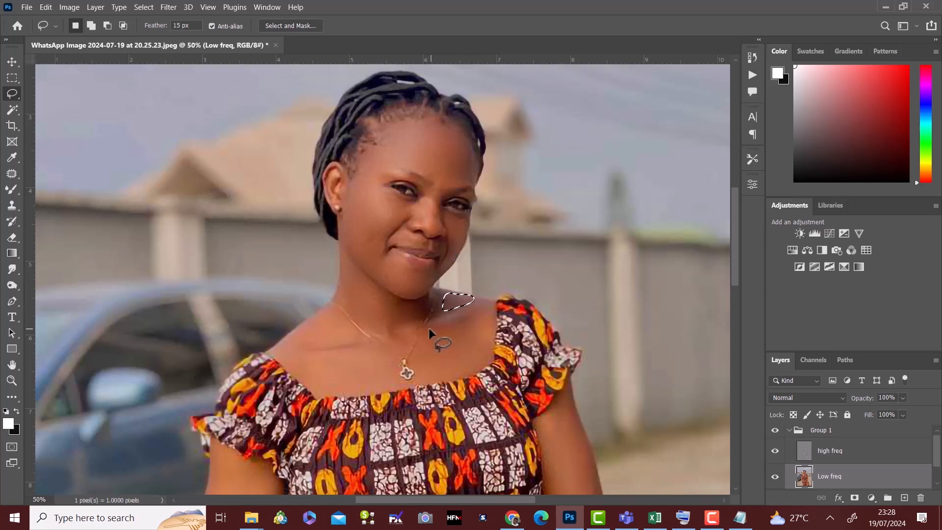
{"action": "mouse_move", "coordinate": [428, 329]}
{"action": "left_mouse_down"}
{"action": "mouse_move", "coordinate": [496, 308]}
{"action": "mouse_move", "coordinate": [484, 359]}
{"action": "mouse_move", "coordinate": [421, 382]}
{"action": "left_mouse_up"}
{"action": "right_click", "coordinate": [447, 337]}
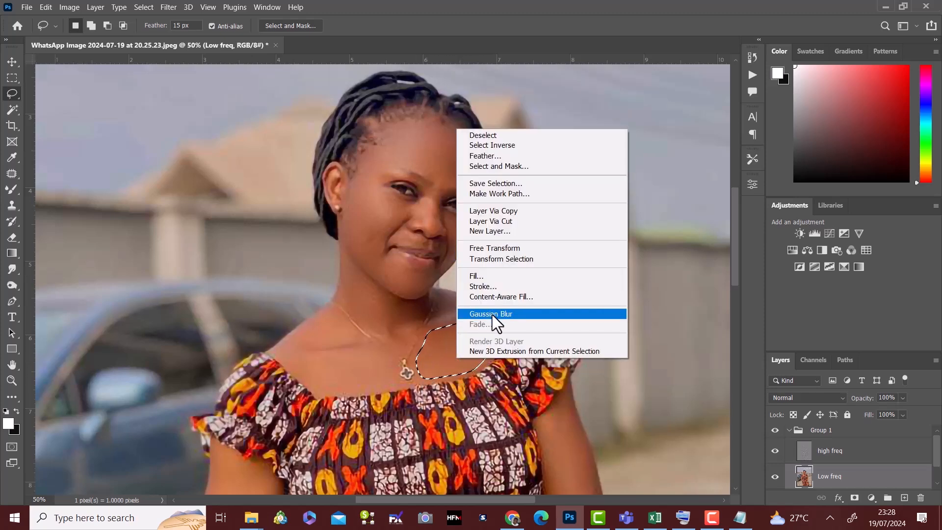
{"action": "left_click", "coordinate": [493, 314]}
Step: Lasso the chest and the collarbone area on the side nearer the car and repeat the Gaussian Blur on each
{"action": "mouse_move", "coordinate": [287, 359]}
{"action": "left_mouse_down"}
{"action": "mouse_move", "coordinate": [394, 382]}
{"action": "mouse_move", "coordinate": [296, 374]}
{"action": "mouse_move", "coordinate": [288, 359]}
{"action": "mouse_move", "coordinate": [338, 312]}
{"action": "mouse_move", "coordinate": [290, 347]}
{"action": "left_mouse_up"}
{"action": "right_click", "coordinate": [348, 370]}
{"action": "left_click", "coordinate": [405, 327]}
{"action": "right_click", "coordinate": [334, 334]}
{"action": "left_click", "coordinate": [376, 286]}
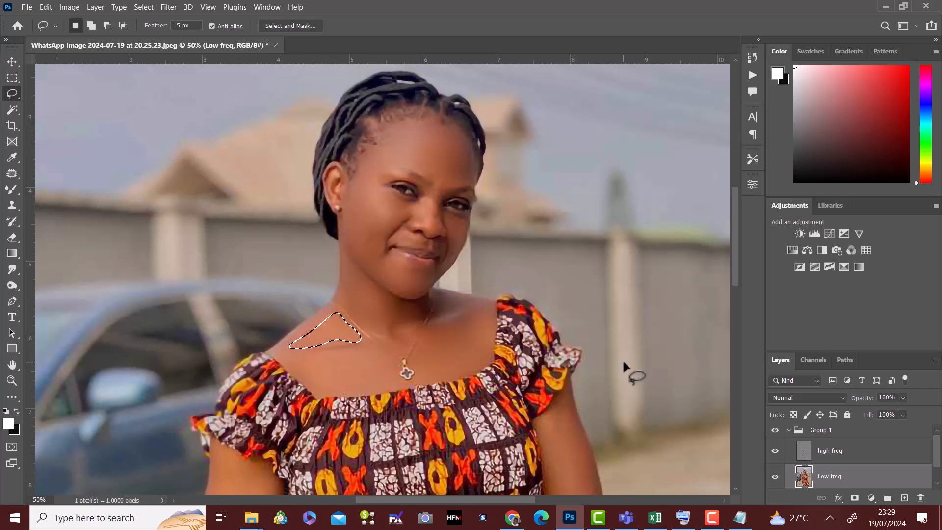
Step: Blur lassoed areas of the upper arm and inner elbow nearer the car with the same Gaussian Blur, and lasso the forearm
{"action": "scroll", "coordinate": [737, 247], "scroll_direction": "down", "scroll_amount": 6}
{"action": "mouse_move", "coordinate": [216, 152]}
{"action": "left_mouse_down"}
{"action": "mouse_move", "coordinate": [201, 250]}
{"action": "mouse_move", "coordinate": [222, 308]}
{"action": "mouse_move", "coordinate": [267, 269]}
{"action": "mouse_move", "coordinate": [273, 198]}
{"action": "mouse_move", "coordinate": [220, 153]}
{"action": "left_mouse_up"}
{"action": "right_click", "coordinate": [239, 218]}
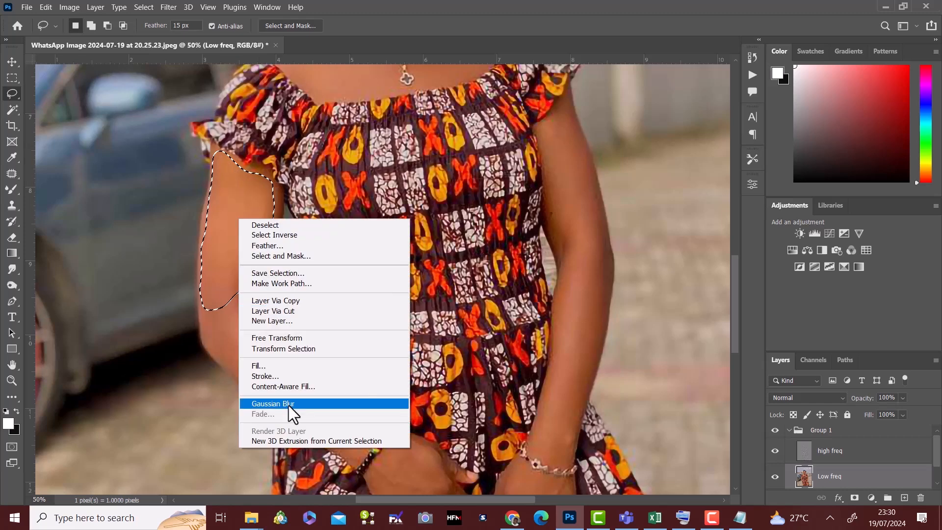
{"action": "left_click", "coordinate": [289, 405]}
{"action": "left_click_drag", "start_coordinate": [252, 298], "coordinate": [255, 300]}
{"action": "right_click", "coordinate": [258, 292]}
{"action": "left_click", "coordinate": [281, 247]}
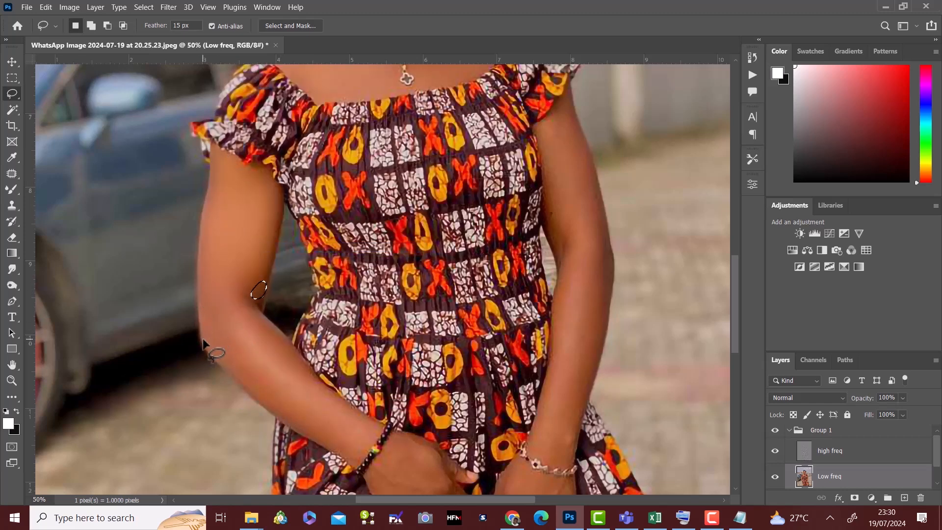
{"action": "mouse_move", "coordinate": [204, 338]}
{"action": "left_mouse_down"}
{"action": "mouse_move", "coordinate": [269, 335]}
{"action": "mouse_move", "coordinate": [352, 405]}
{"action": "mouse_move", "coordinate": [359, 453]}
{"action": "mouse_move", "coordinate": [219, 361]}
{"action": "left_mouse_up"}
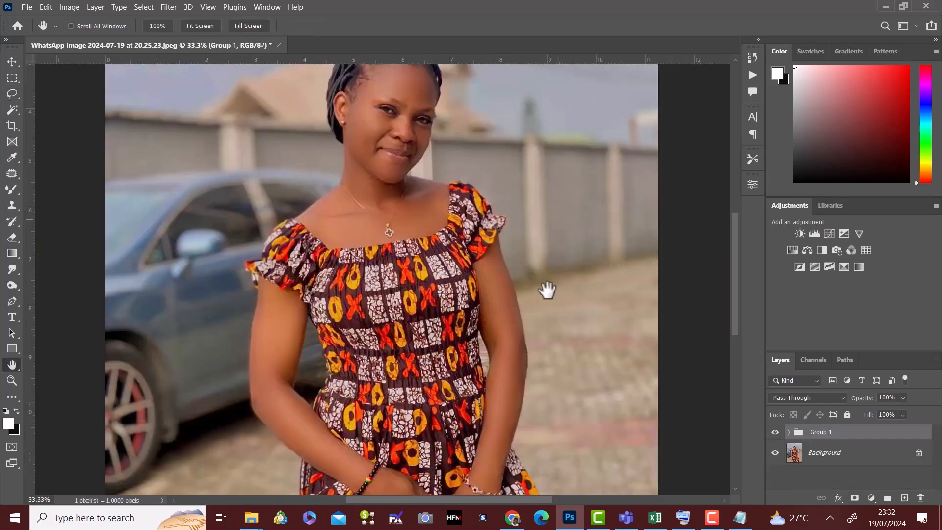
Step: Compare the portrait before and after the lasso blurring by repeatedly toggling the visibility of Group 1
{"action": "left_click_drag", "start_coordinate": [547, 288], "coordinate": [546, 313]}
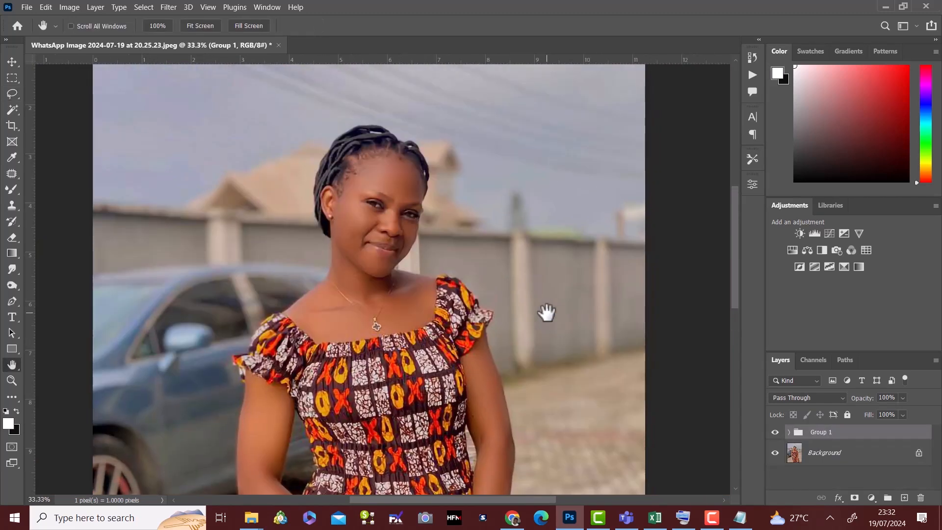
{"action": "left_click", "coordinate": [776, 433]}
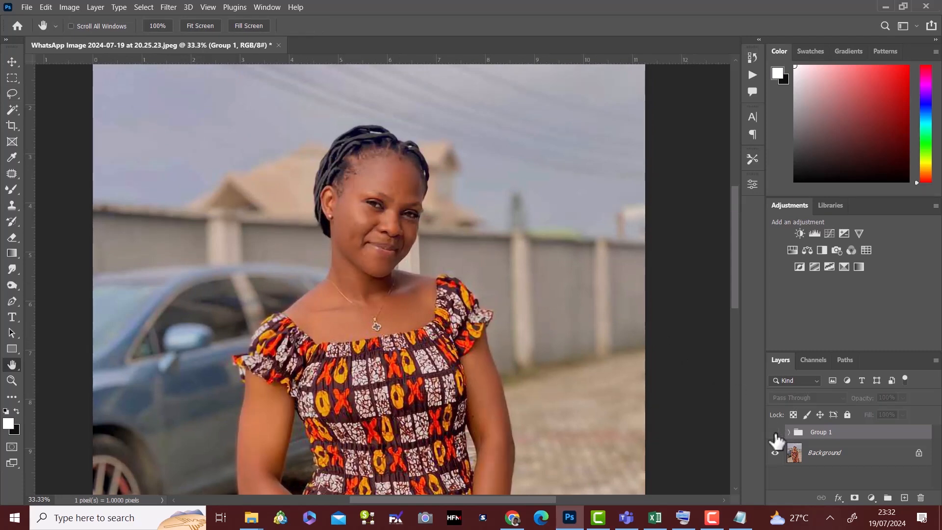
{"action": "left_click", "coordinate": [775, 433]}
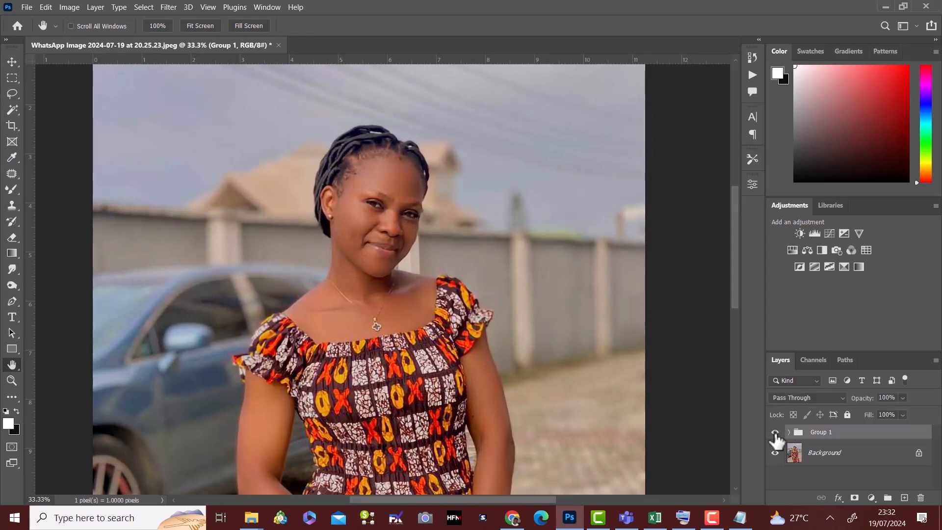
{"action": "left_click", "coordinate": [776, 433]}
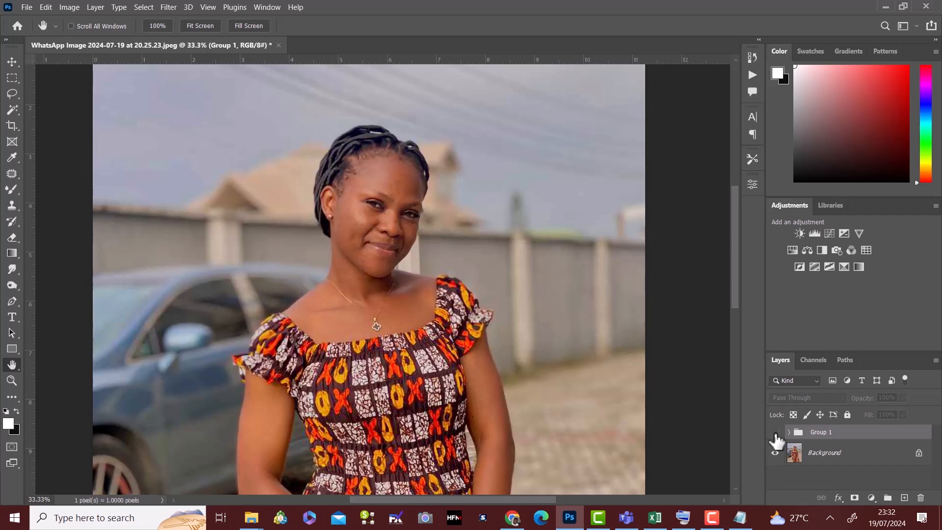
{"action": "left_click", "coordinate": [776, 433]}
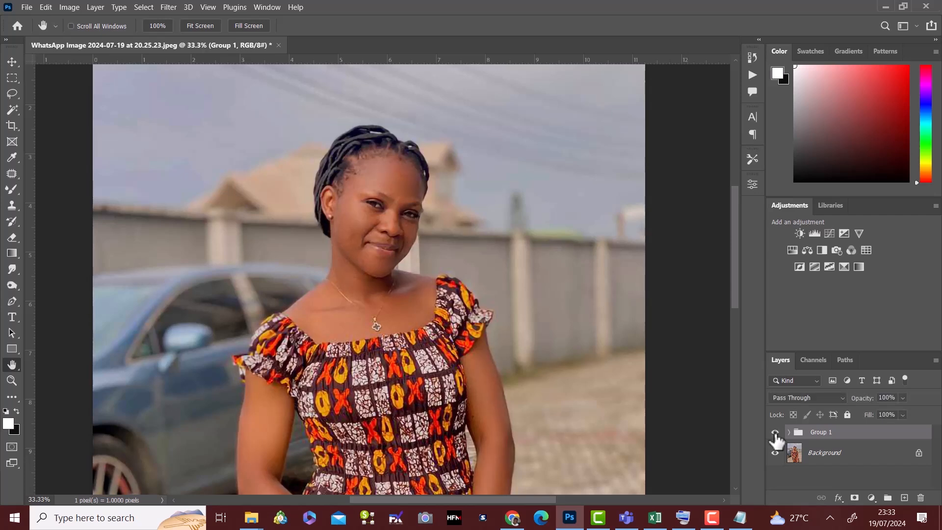
{"action": "left_click", "coordinate": [776, 434]}
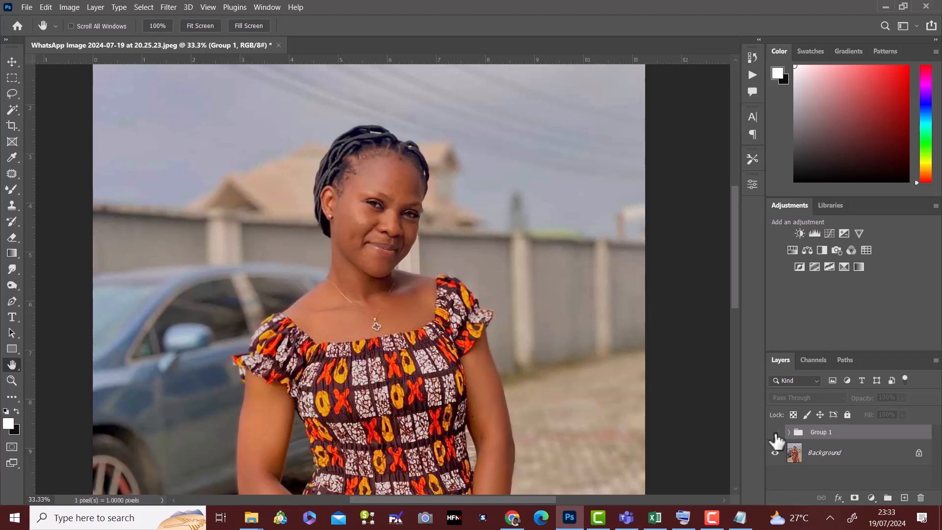
{"action": "left_click", "coordinate": [775, 433]}
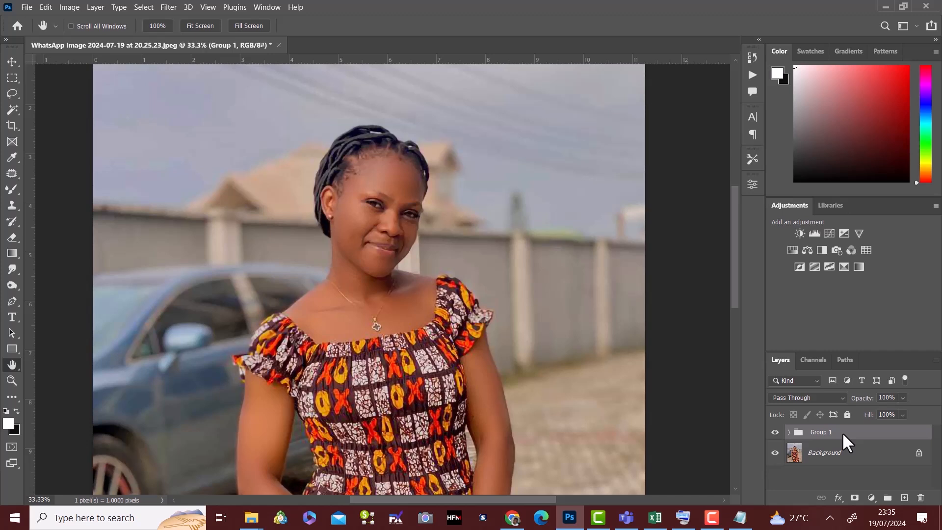
Step: Stamp all visible layers into a new layer above Group 1
{"action": "key", "text": "ctrl+shift+alt+e"}
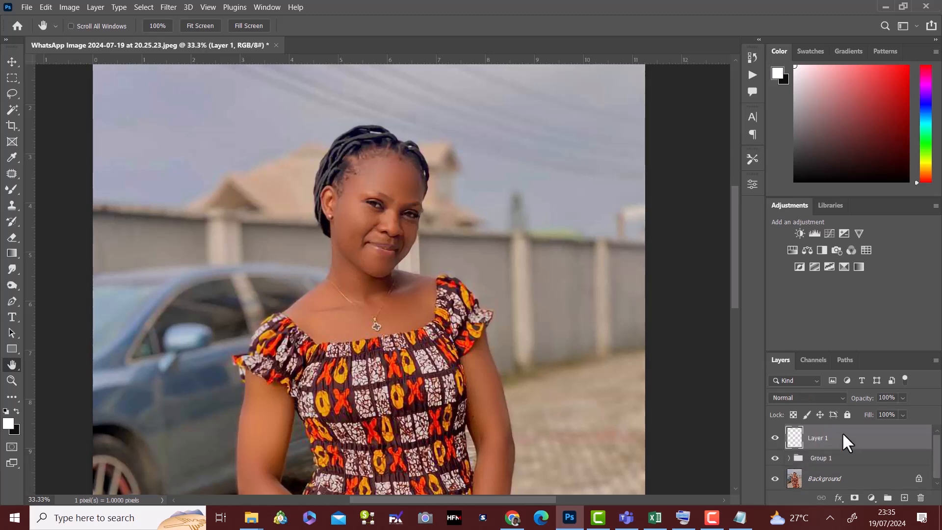